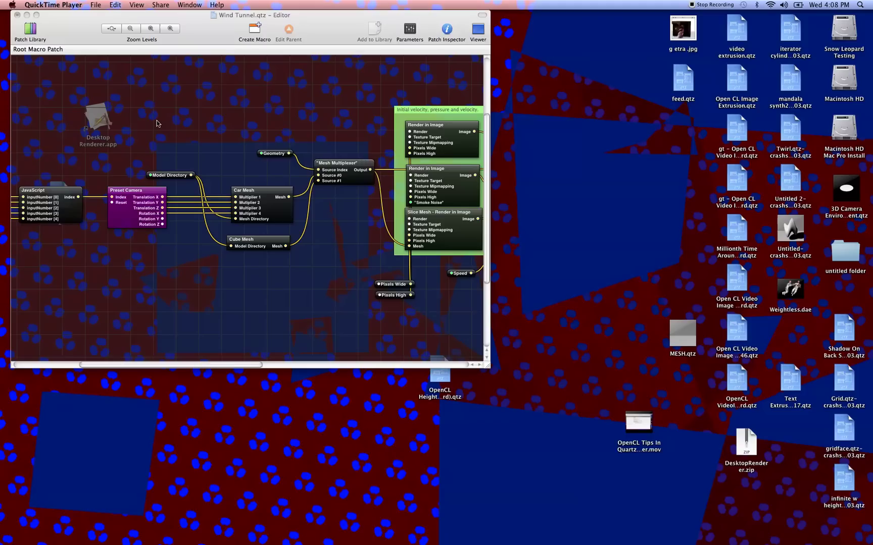
Run the Wind Tunnel composition in the Viewer so streamlines flow around the white car.
{"action": "left_click", "coordinate": [455, 29]}
{"action": "left_click", "coordinate": [475, 35]}
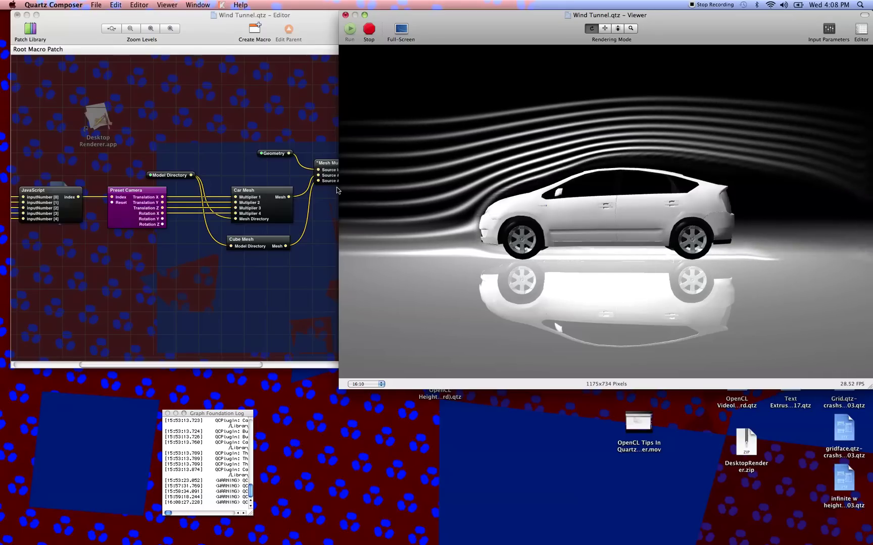
{"action": "scroll", "coordinate": [216, 230], "scroll_direction": "left", "scroll_amount": 2}
{"action": "scroll", "coordinate": [216, 230], "scroll_direction": "left", "scroll_amount": 10}
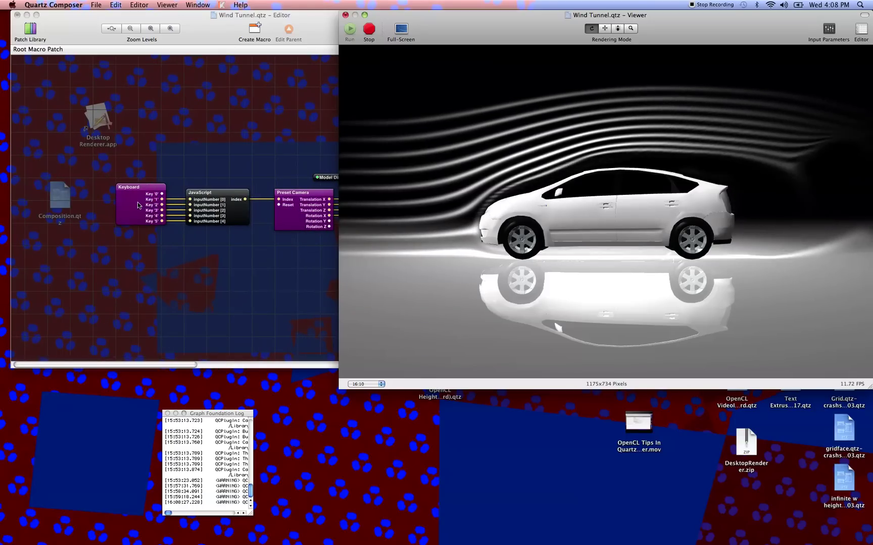
Inspect the Keyboard, JavaScript and Car Mesh patch chain in the Editor.
{"action": "left_click", "coordinate": [154, 204]}
{"action": "left_click", "coordinate": [217, 204]}
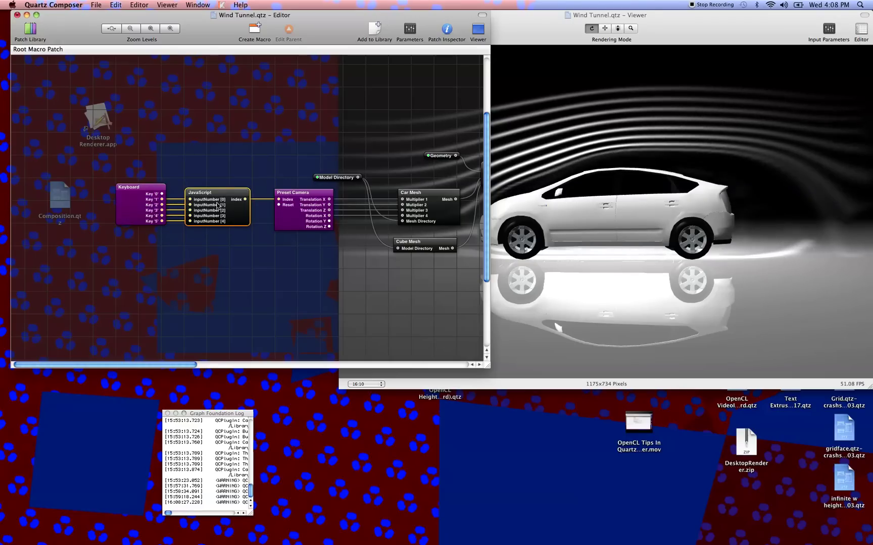
{"action": "left_click", "coordinate": [439, 201]}
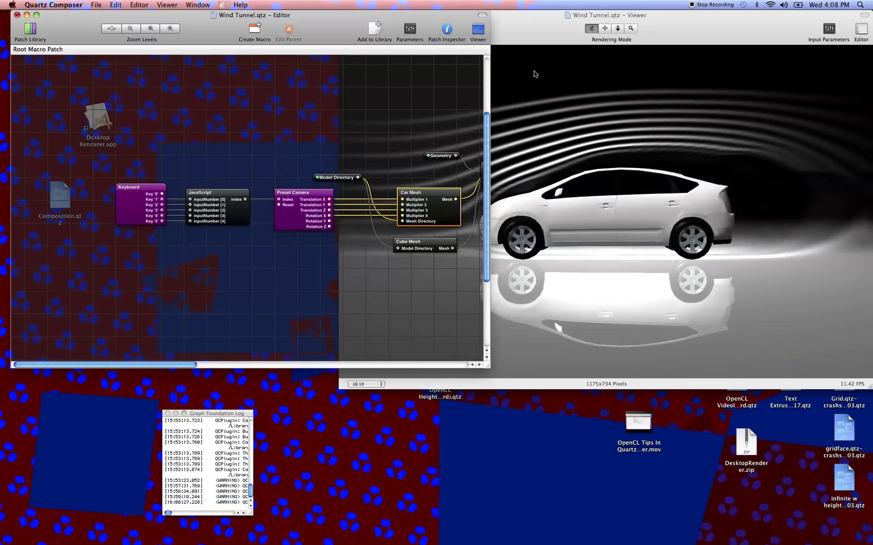
Return to the running Viewer and watch the car mesh warp between hatchback and sedan shapes.
{"action": "left_click", "coordinate": [540, 37]}
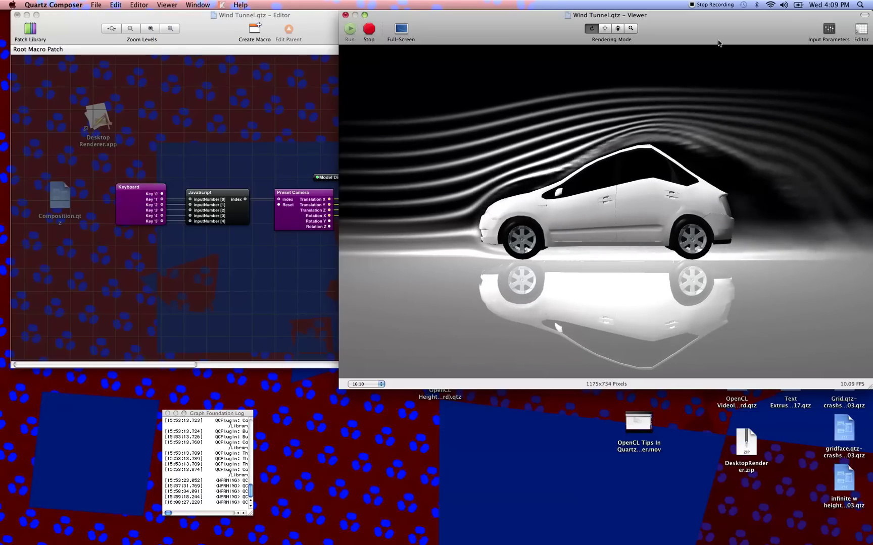
{"action": "left_click", "coordinate": [691, 6]}
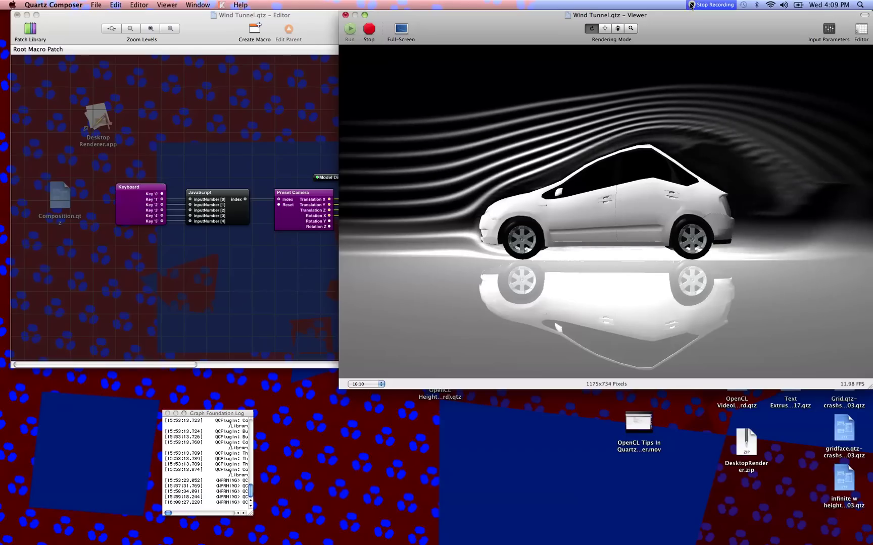